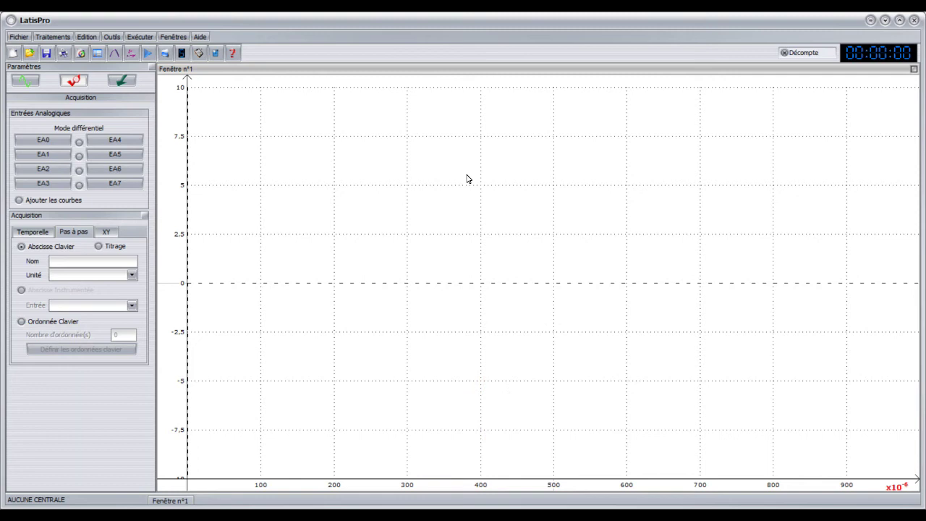
Load the video TPSecondeRelativitémouvement.avi from the Videos folder into the video sequence reader
click(82, 55)
click(248, 419)
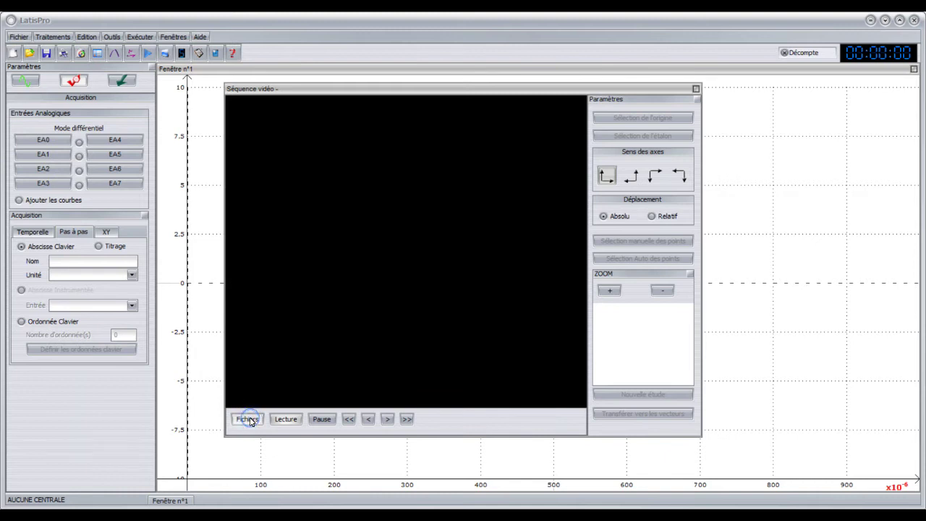
drag(366, 301, 544, 307)
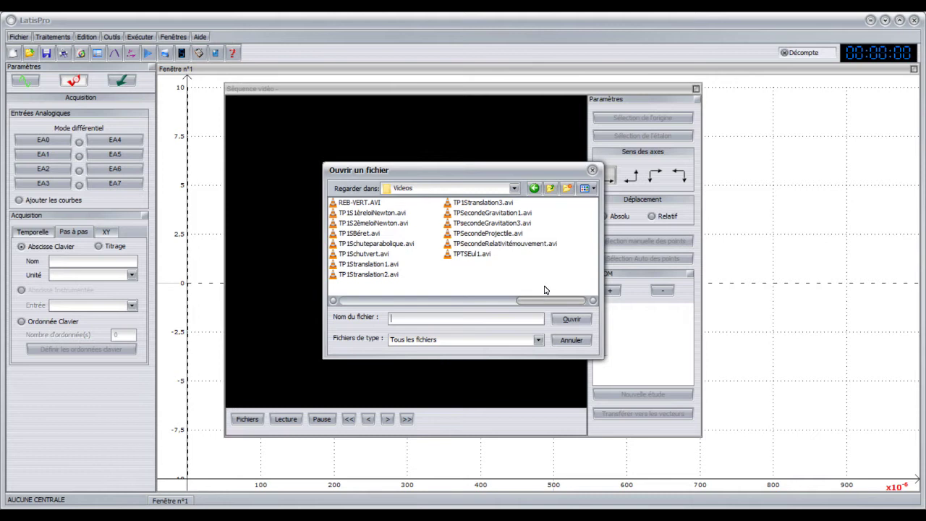
click(524, 245)
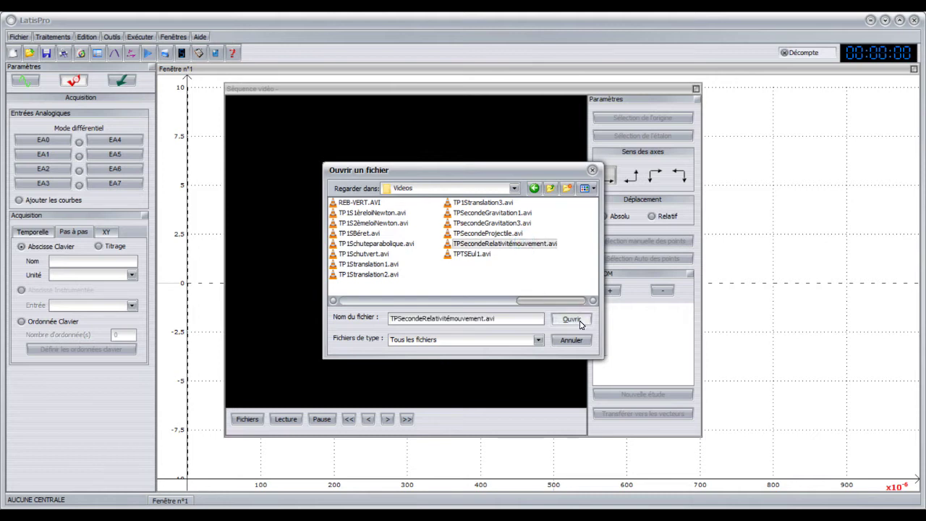
click(579, 320)
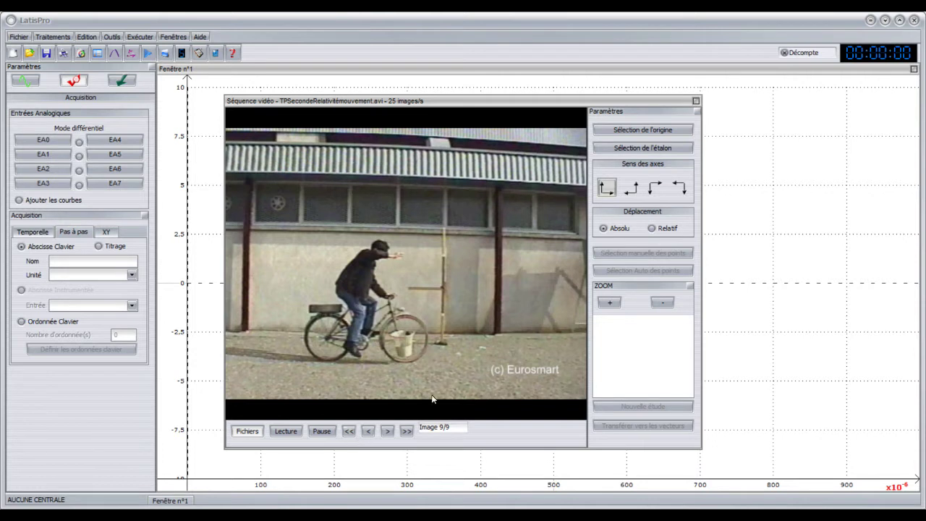
Rewind the video to its first image and place the origin on the ground below the cyclist
click(351, 433)
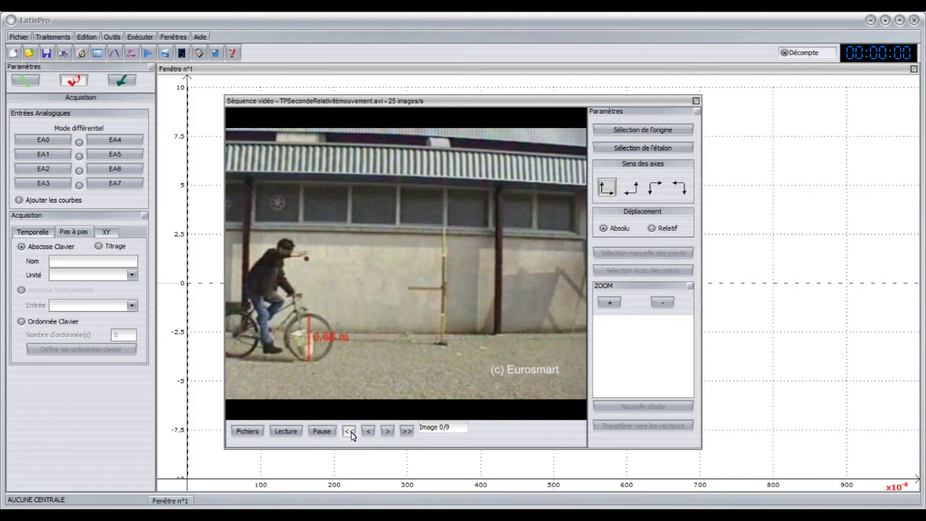
click(657, 129)
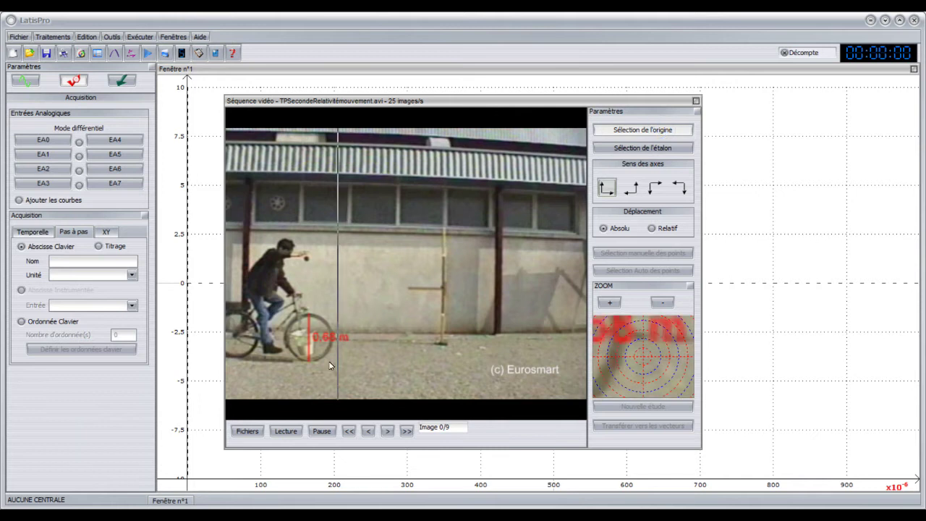
click(264, 394)
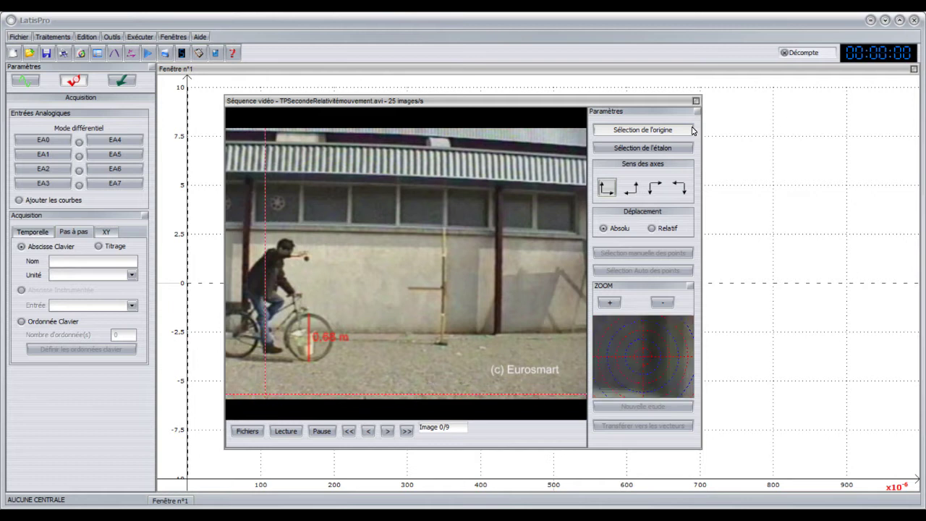
Calibrate the scale on the front wheel's vertical diameter, from bottom to top, with a length of 0,68 m
click(654, 148)
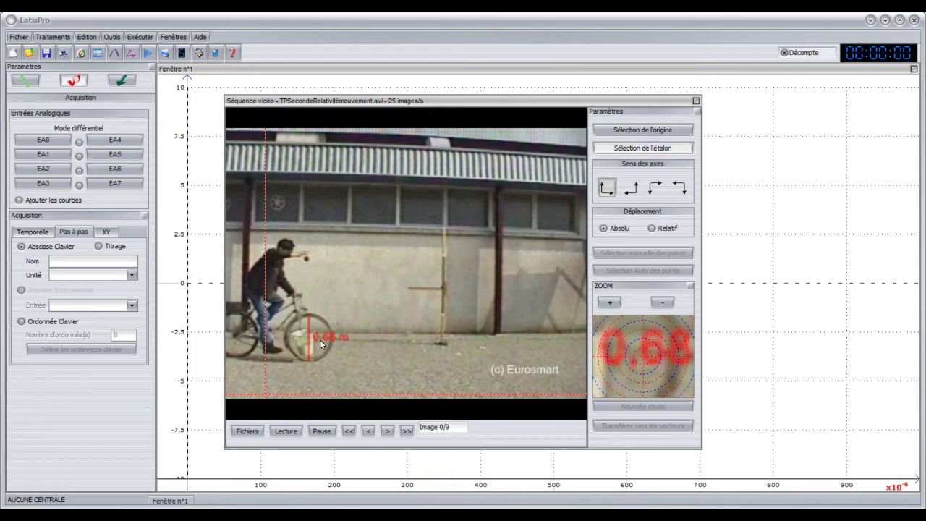
click(310, 361)
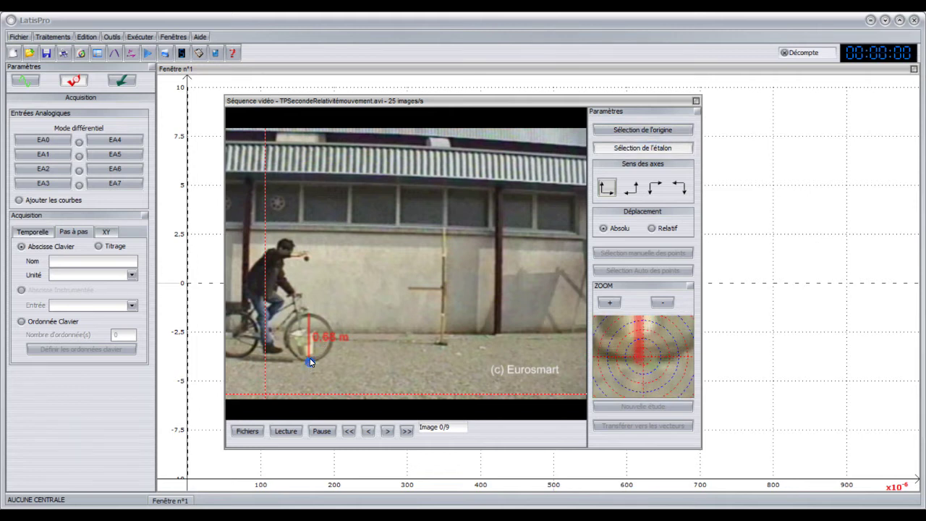
click(311, 319)
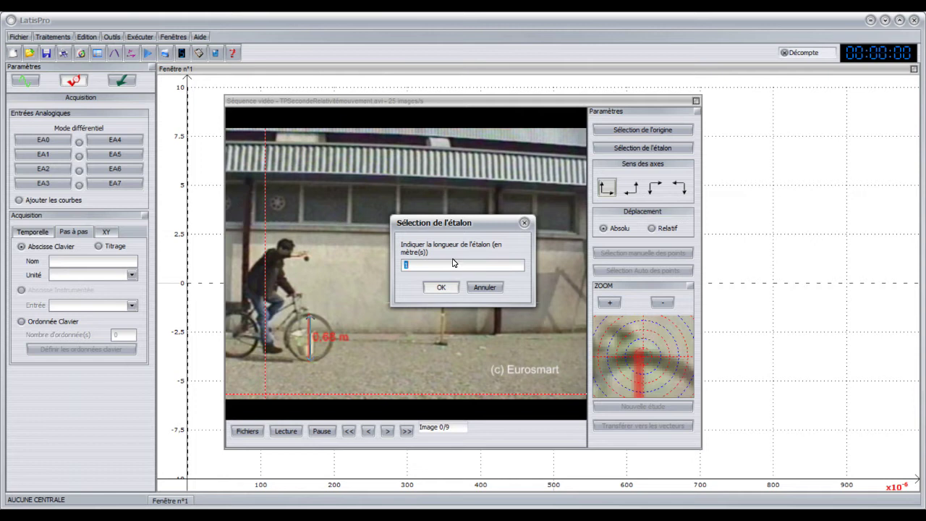
text(0,68)
click(440, 289)
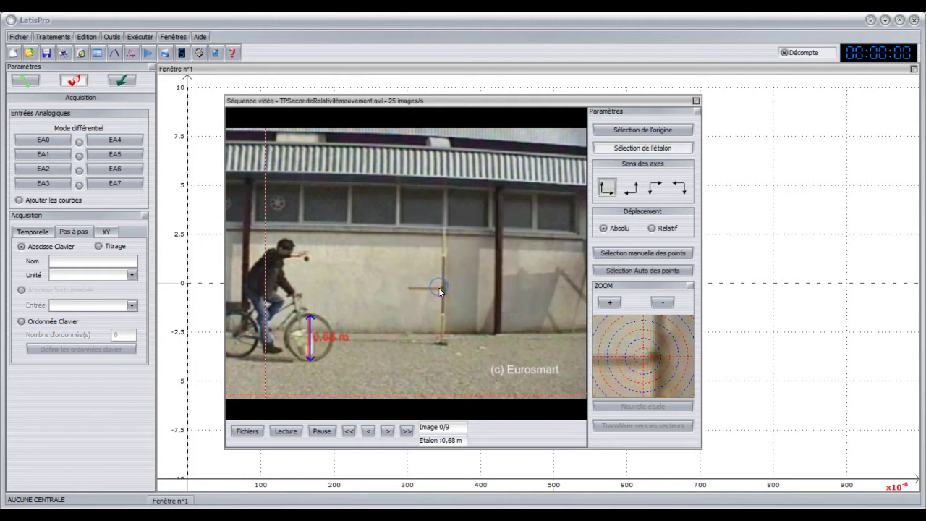
Keep the axes pointing right and up and manually mark the falling ball's position on every image, from 0 to 9
click(607, 189)
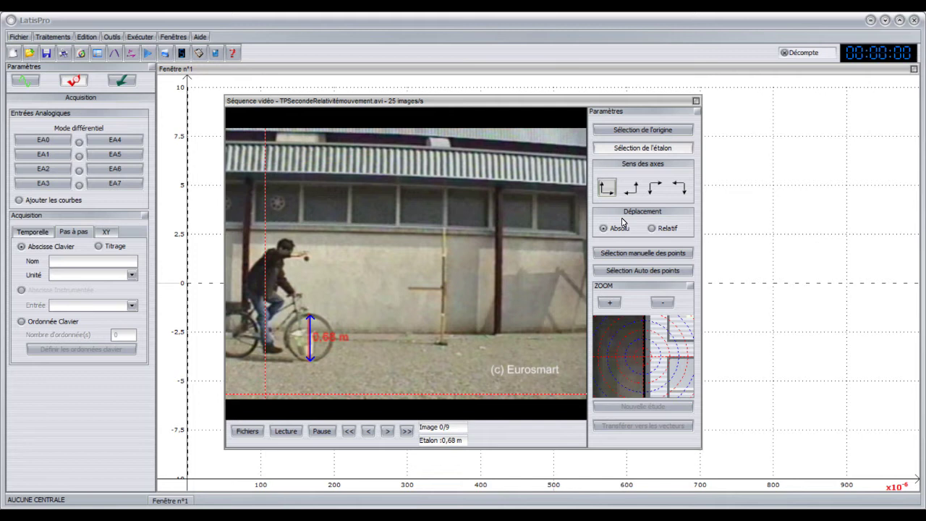
click(626, 255)
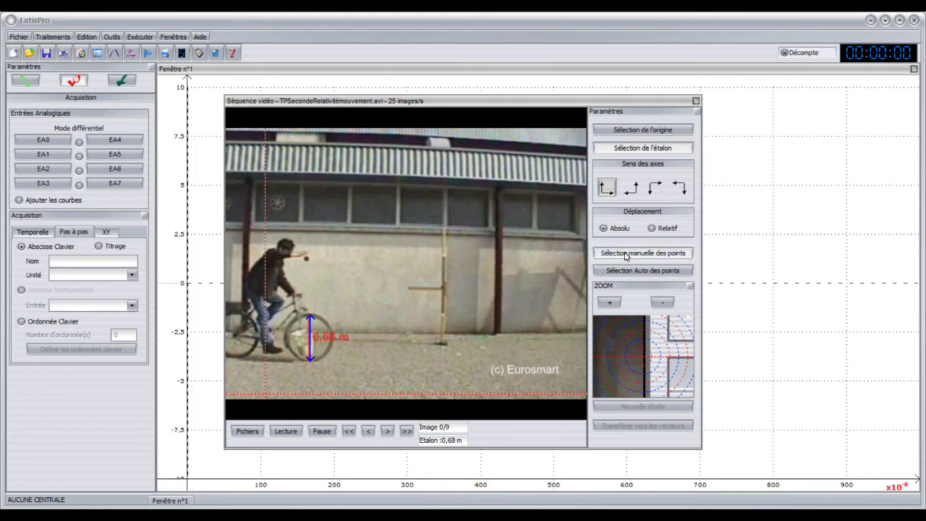
click(626, 255)
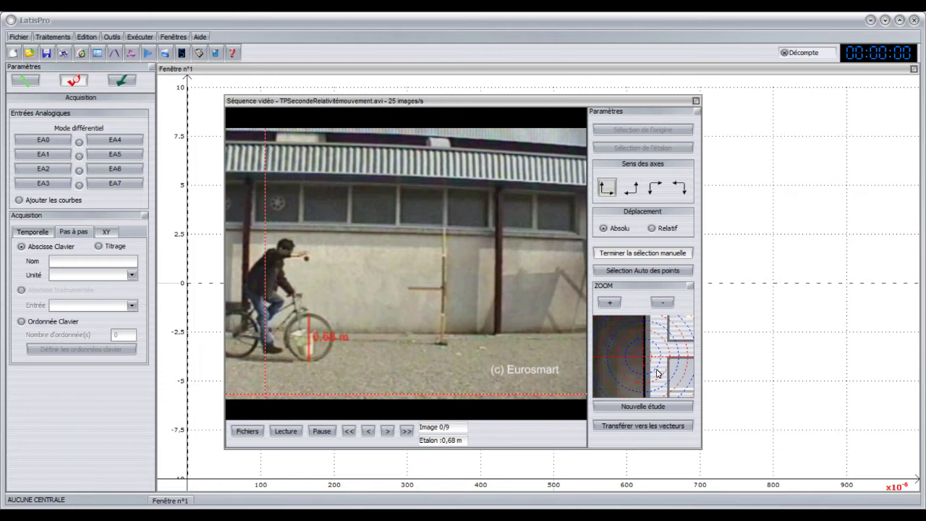
click(306, 263)
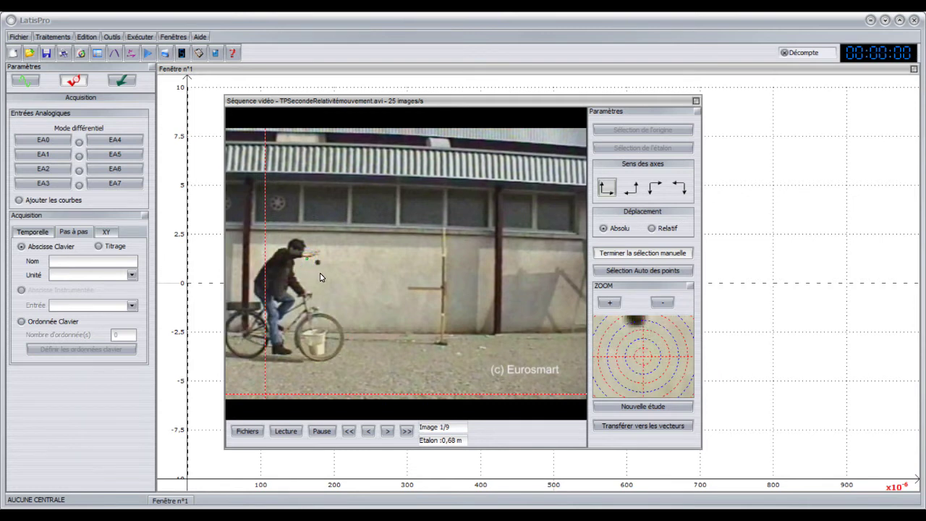
click(318, 262)
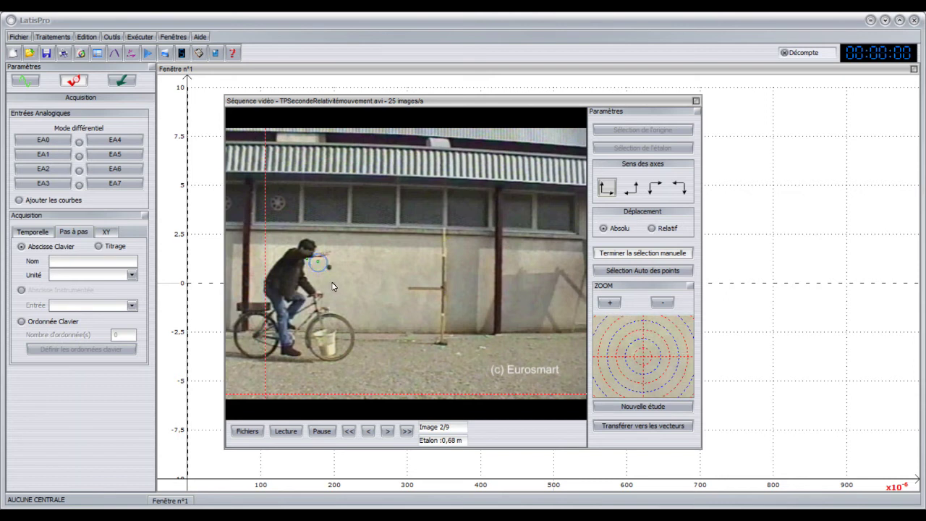
click(329, 267)
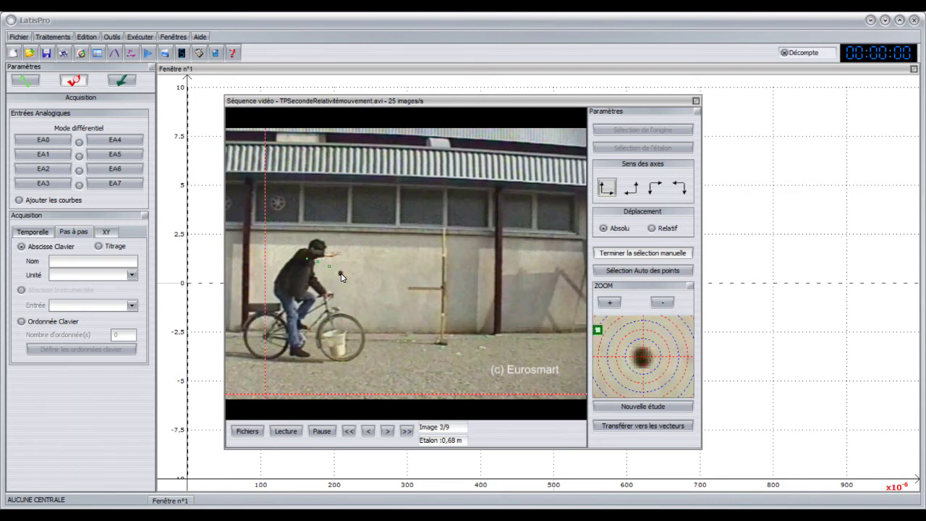
click(341, 273)
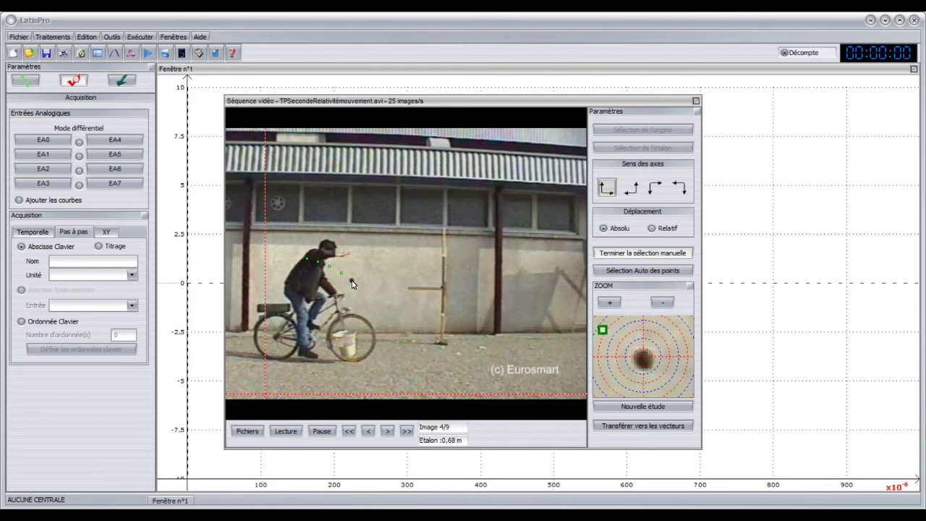
click(351, 280)
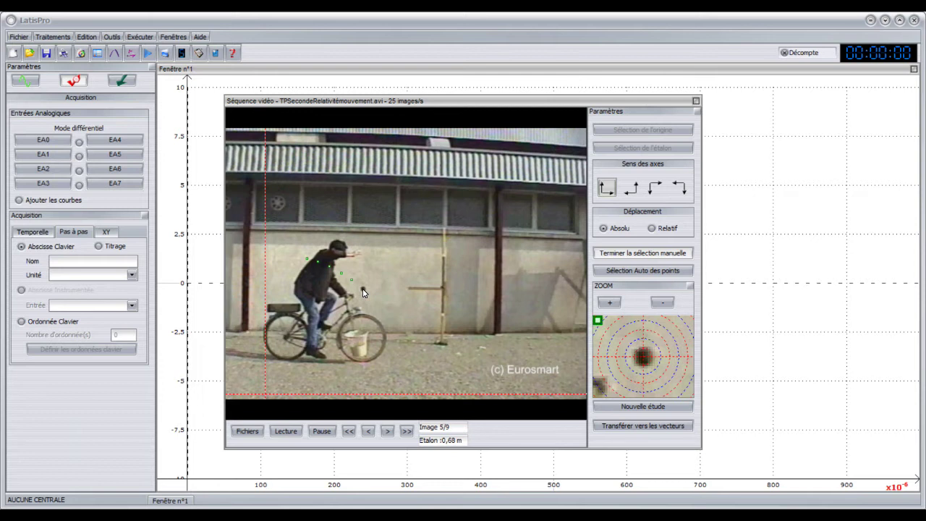
click(362, 288)
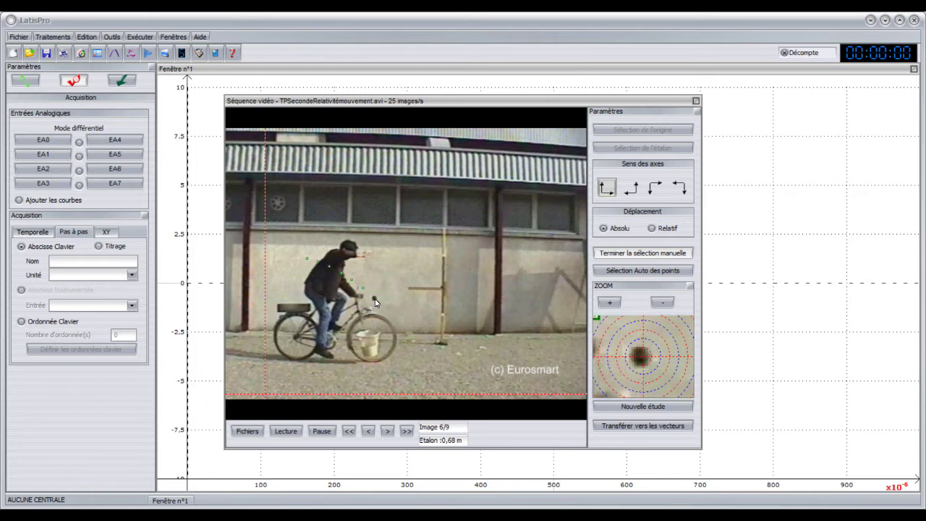
click(374, 298)
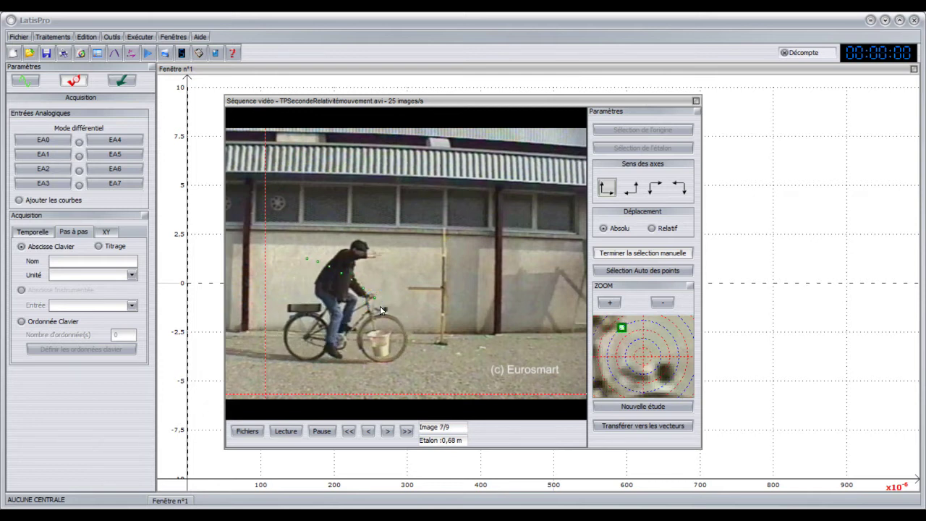
click(385, 311)
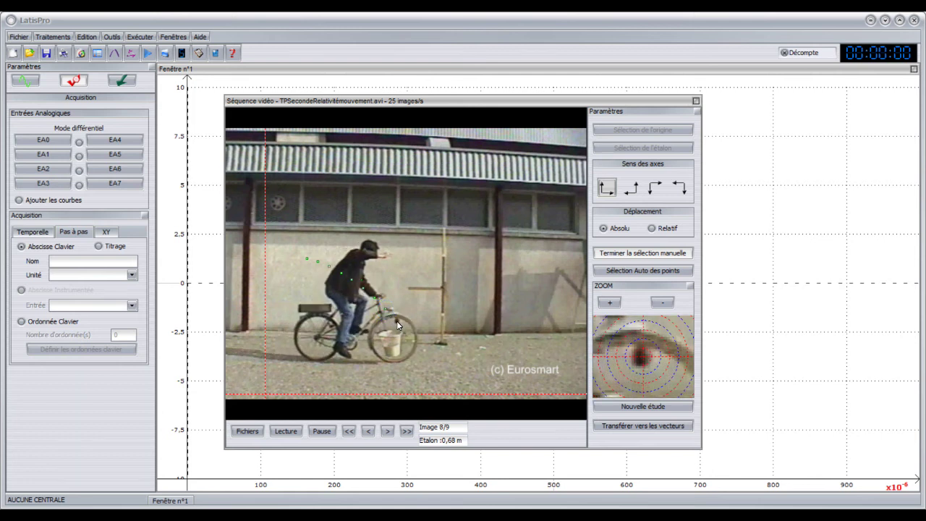
click(396, 320)
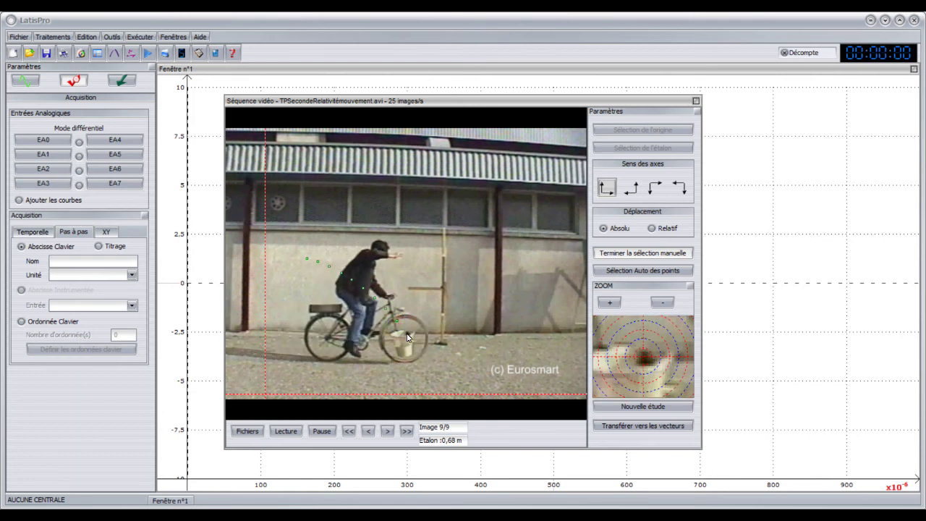
click(406, 334)
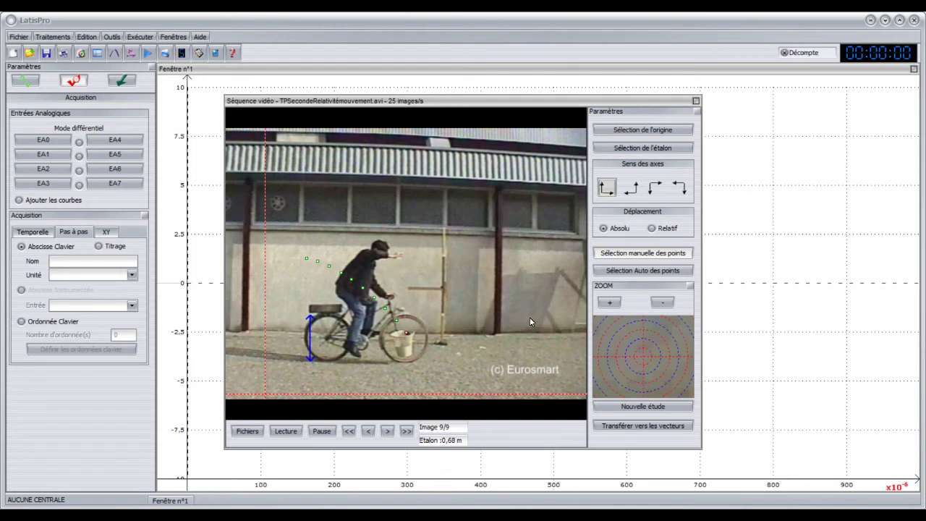
Transfer the tracked points to the vector plot, list the curves, examine the velocity and acceleration vectors at point 6, and close the plot
click(630, 427)
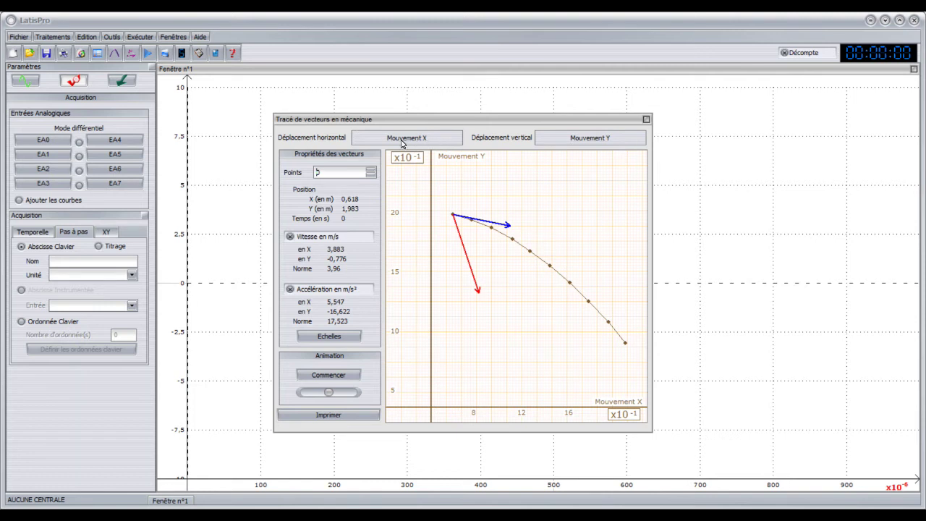
click(25, 81)
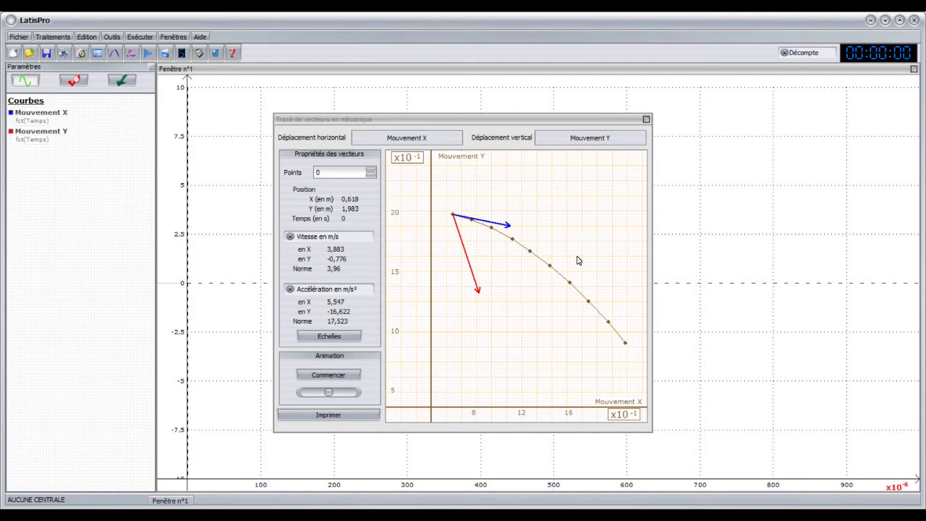
click(570, 282)
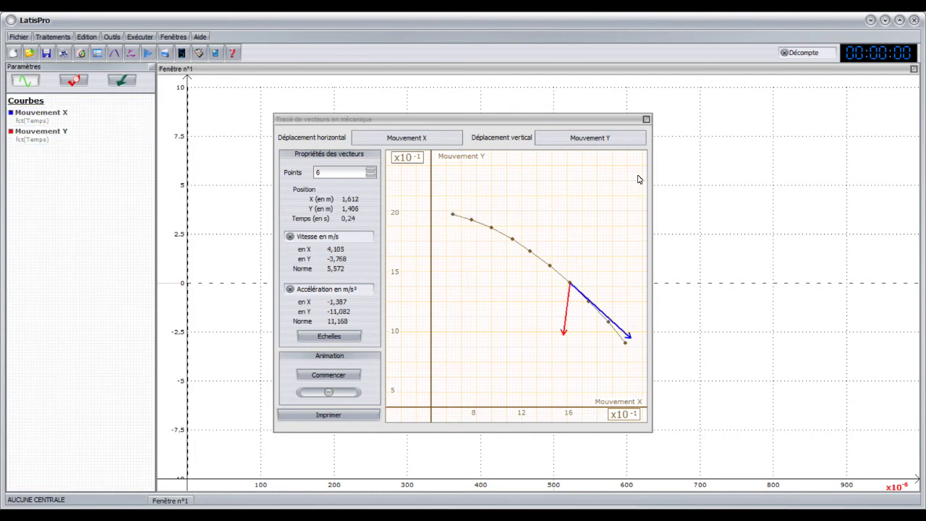
click(646, 121)
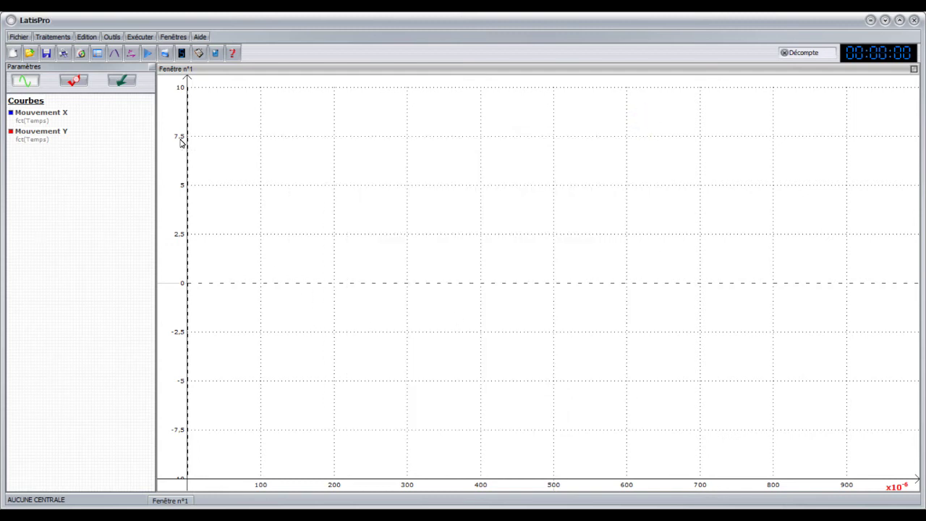
Start a new study of the same video, keeping the previous curves, and set the displacement to Relatif
click(82, 54)
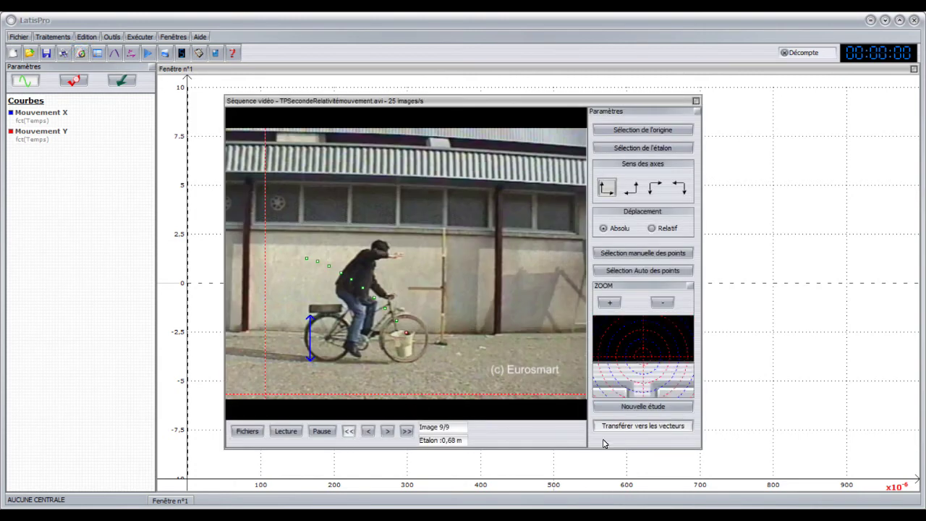
click(651, 407)
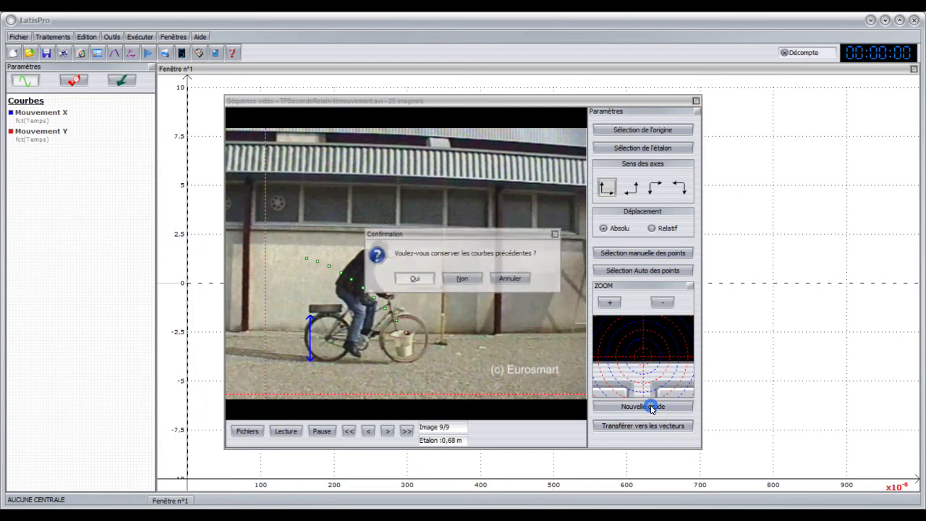
click(412, 279)
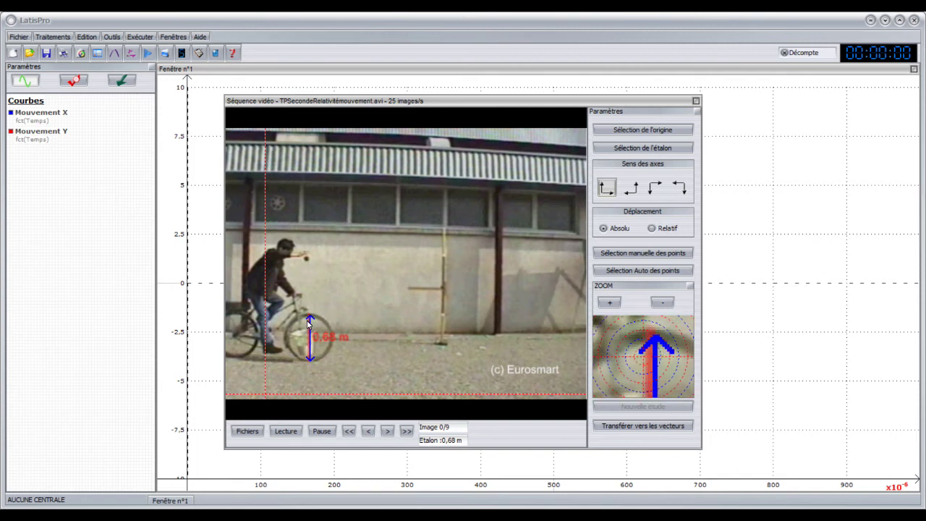
click(652, 229)
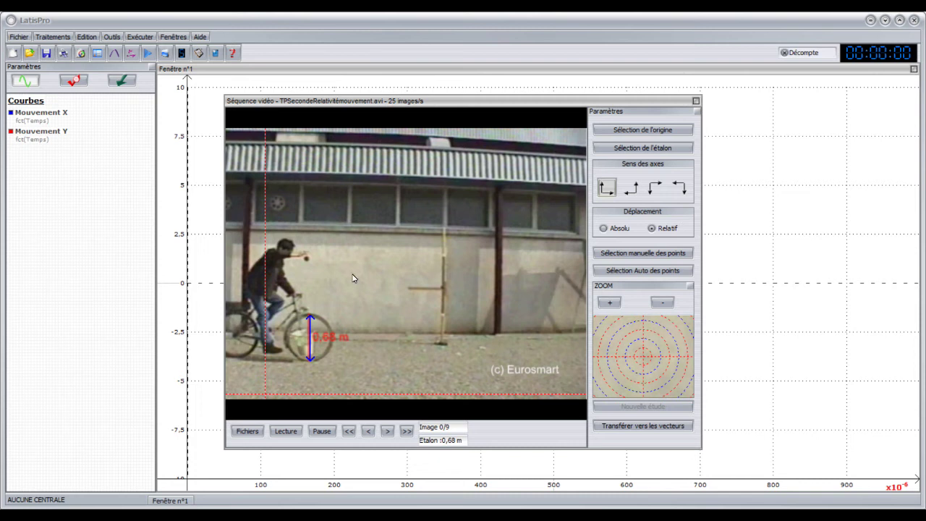
Manually mark the fixed frame point below the handlebars and the ball on every image, 0 to 9, and transfer the points to the vector plot
click(629, 253)
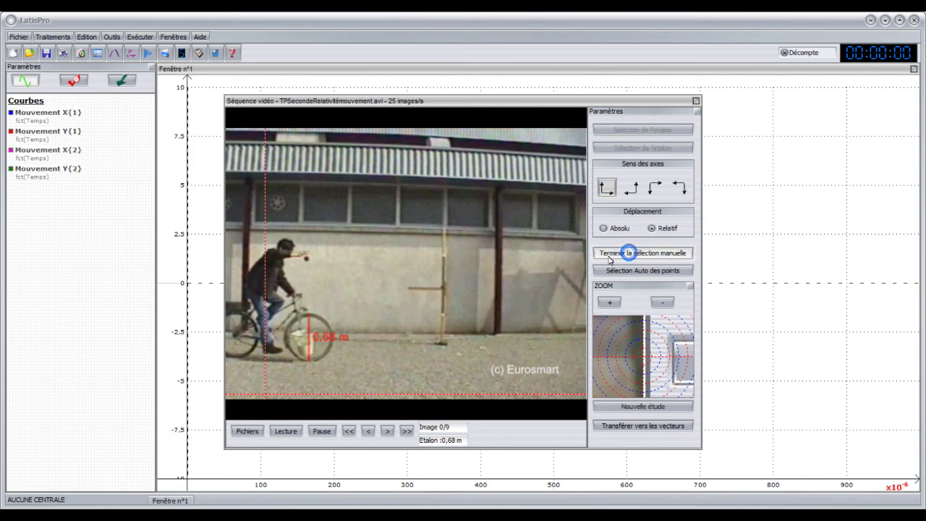
click(295, 304)
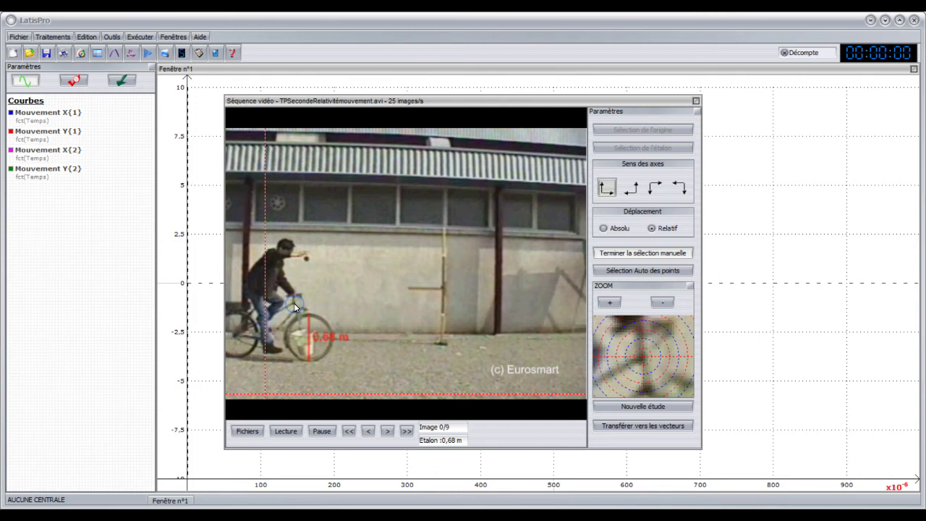
click(307, 262)
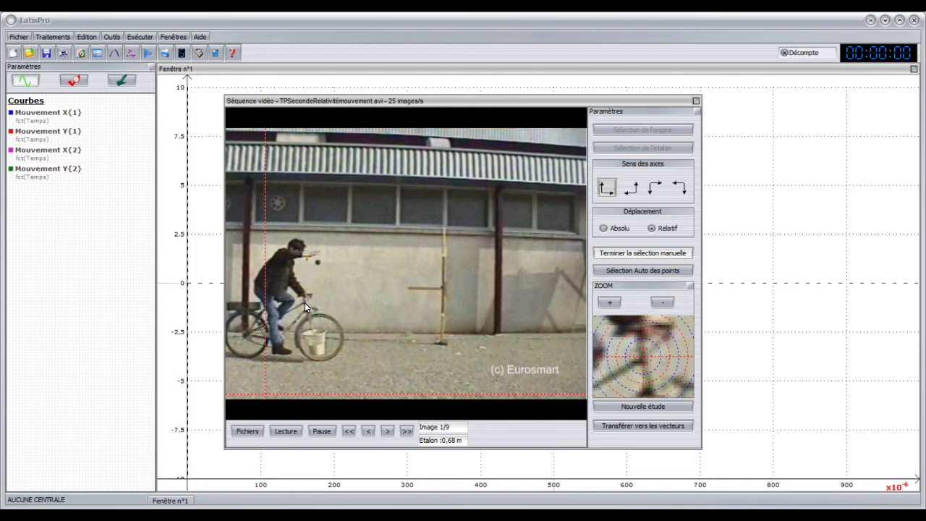
click(318, 263)
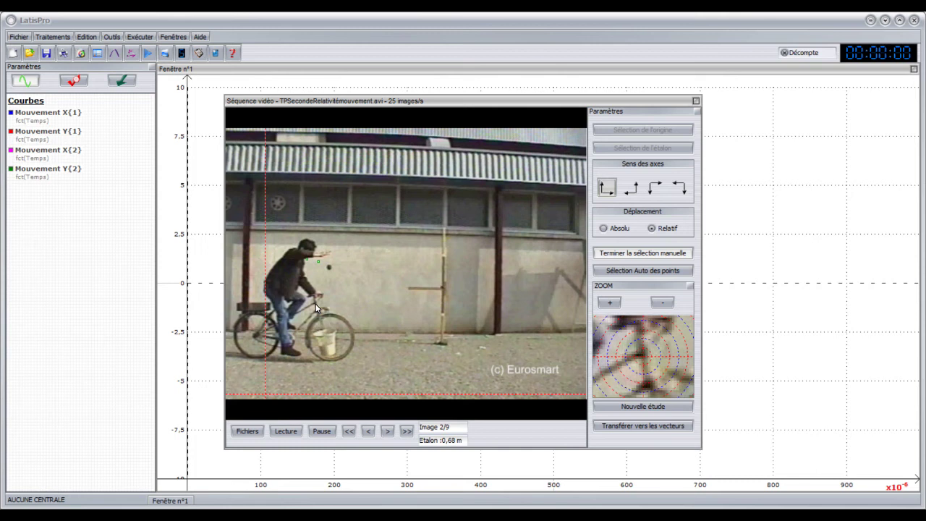
click(330, 270)
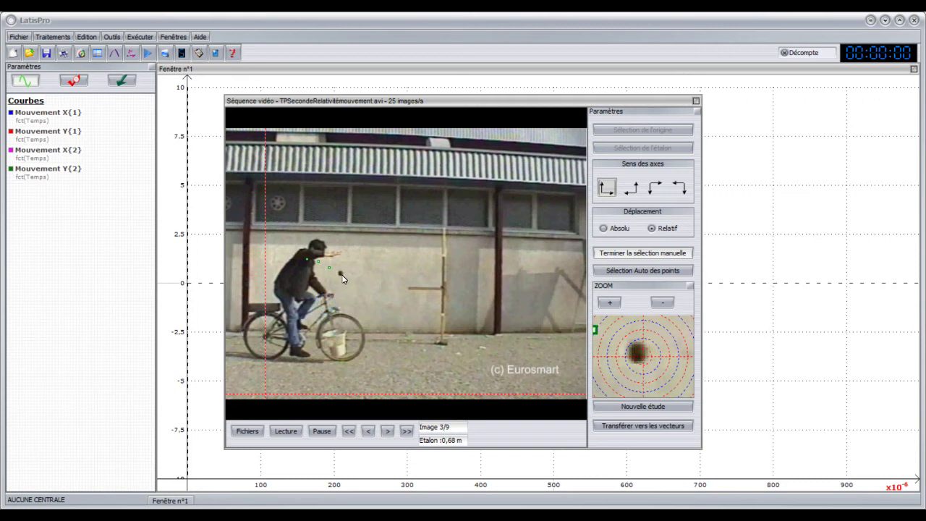
click(340, 272)
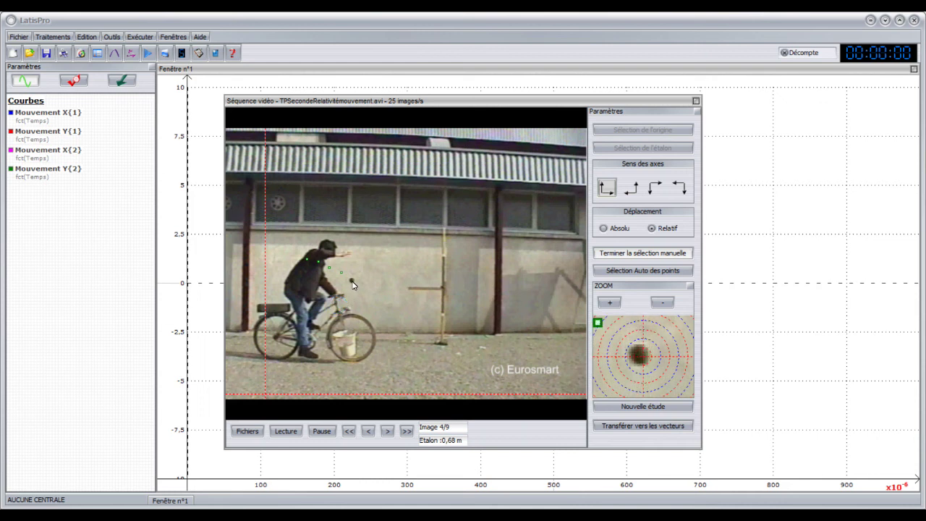
click(353, 282)
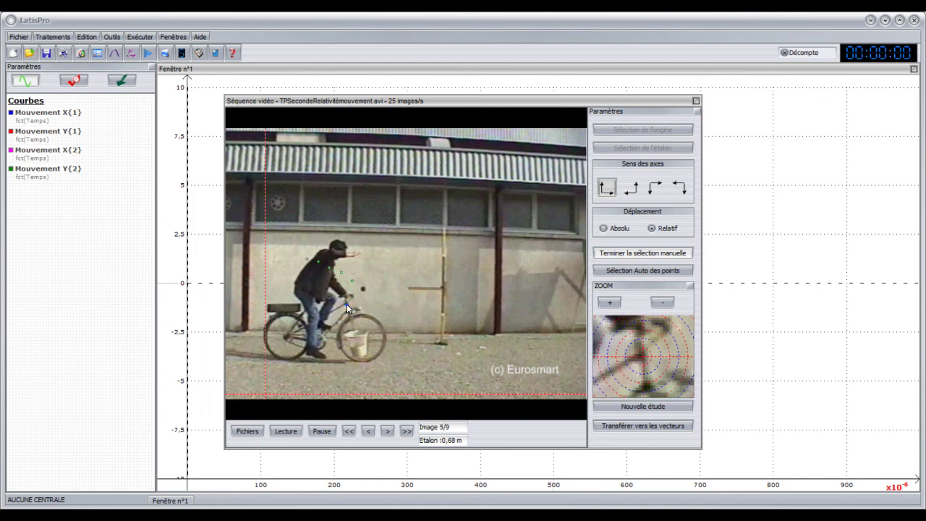
click(364, 288)
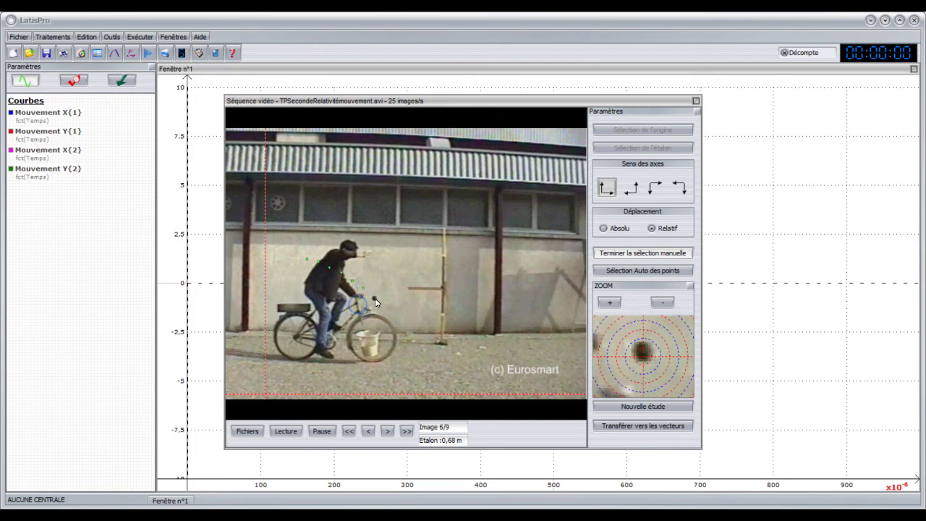
click(374, 299)
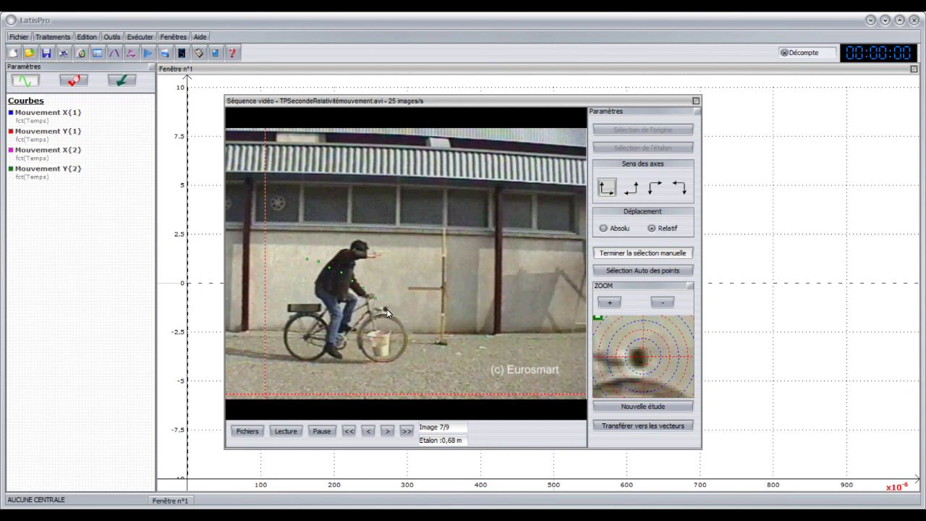
click(386, 310)
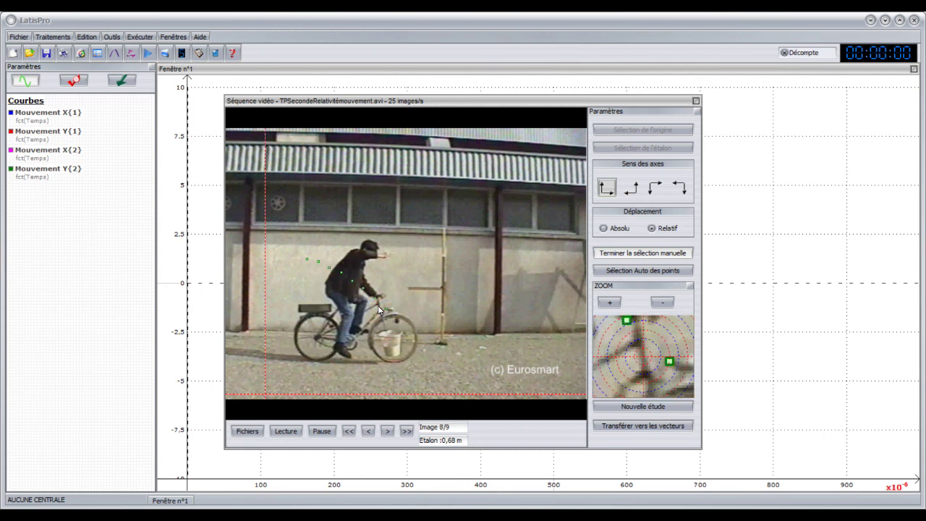
click(377, 304)
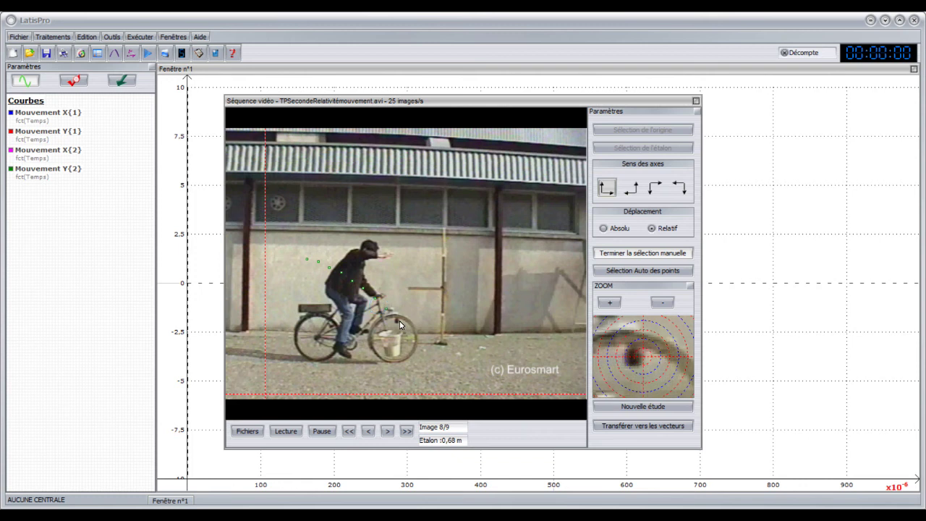
click(397, 321)
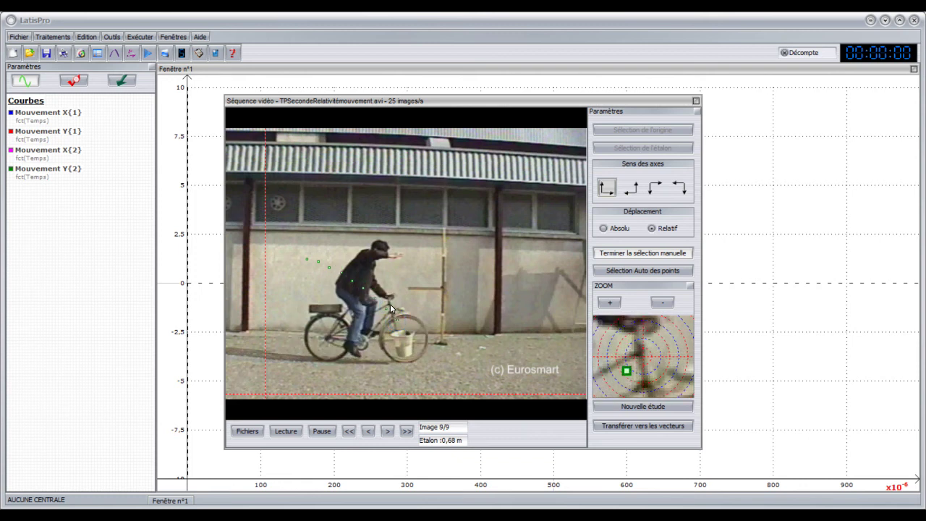
click(409, 337)
click(646, 428)
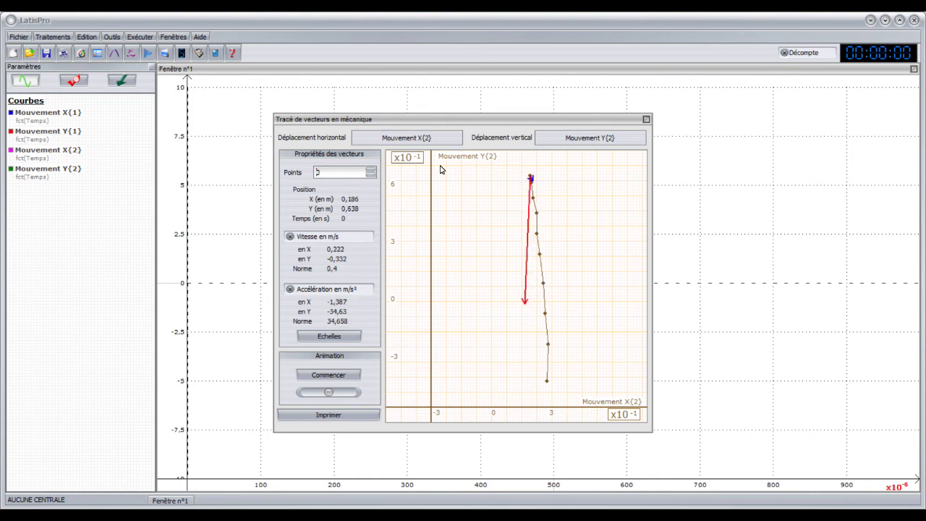
Plot the first study's trajectory by assigning Mouvement X{1} to the horizontal displacement and Mouvement Y{1} to the vertical displacement
click(41, 133)
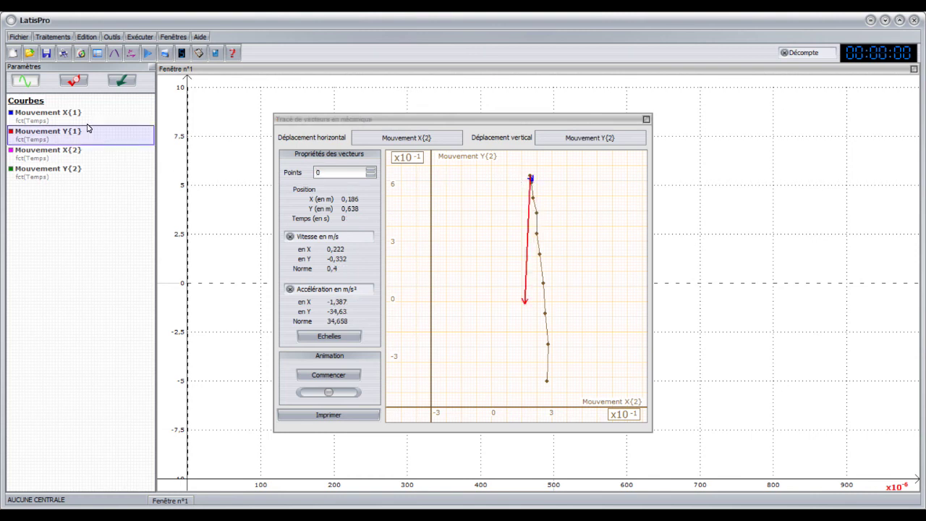
click(42, 135)
click(36, 133)
drag(517, 139, 614, 143)
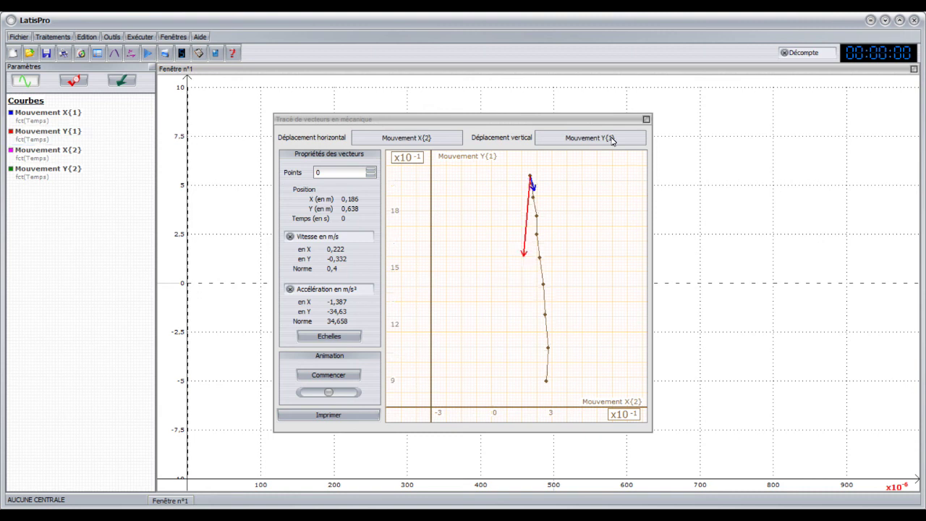
click(76, 152)
click(48, 114)
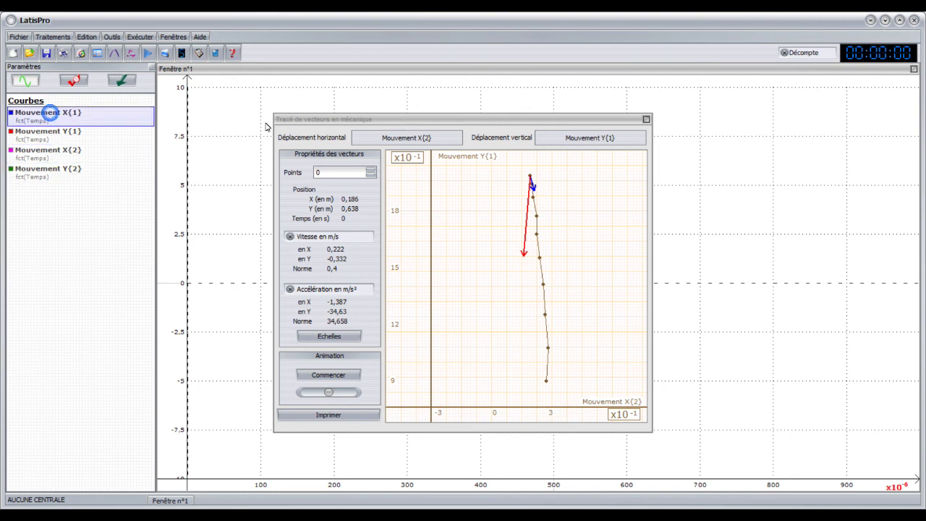
drag(405, 140, 405, 140)
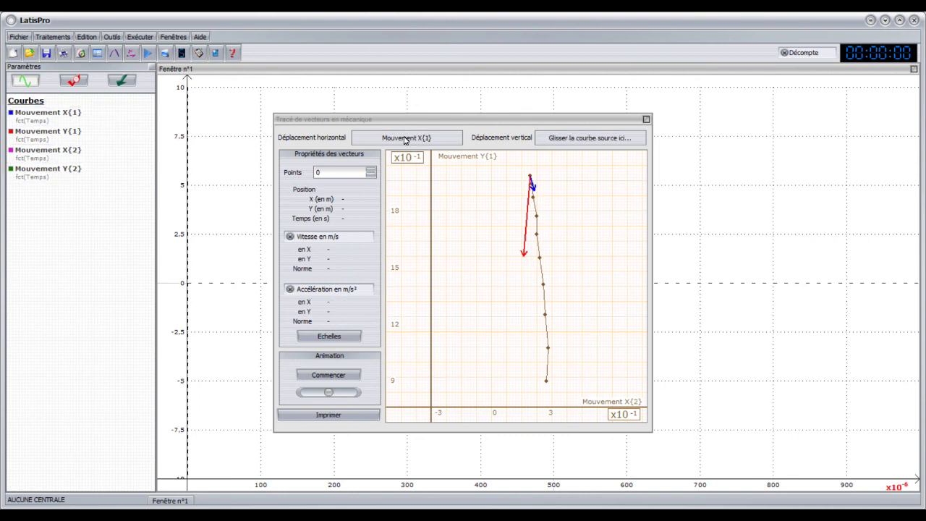
drag(53, 134, 577, 142)
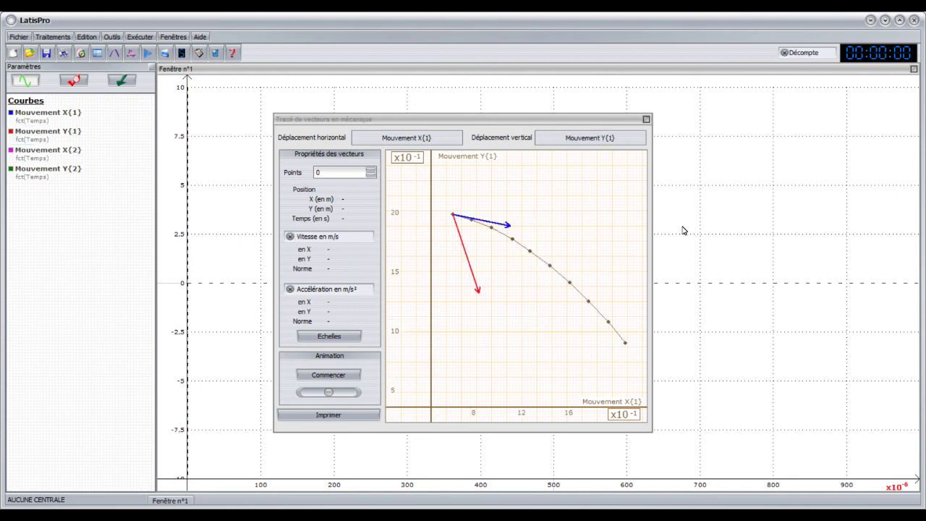